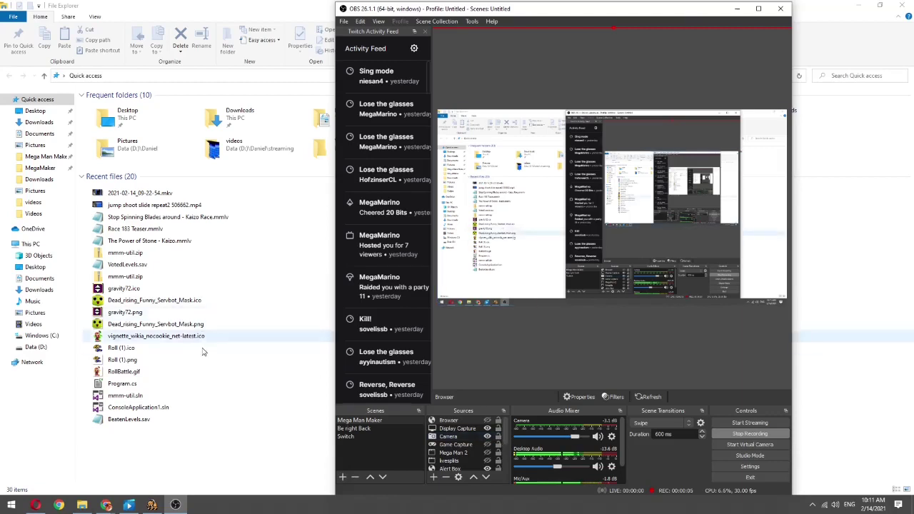
# Switch to File Explorer, go to the parent folder of Mega Man Maker 1.7.0 on drive D, and select Godot_v3.2.3-stable_win64.exe
pyautogui.click(193, 457)
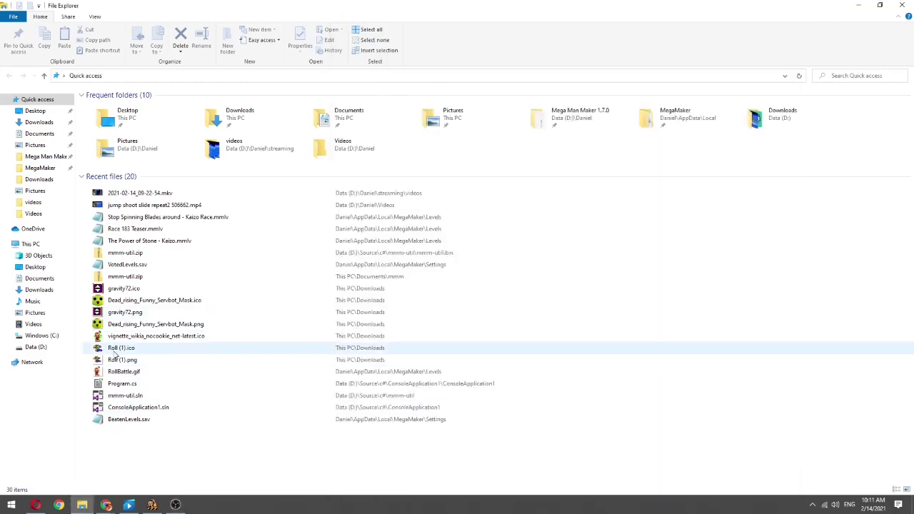
pyautogui.click(52, 167)
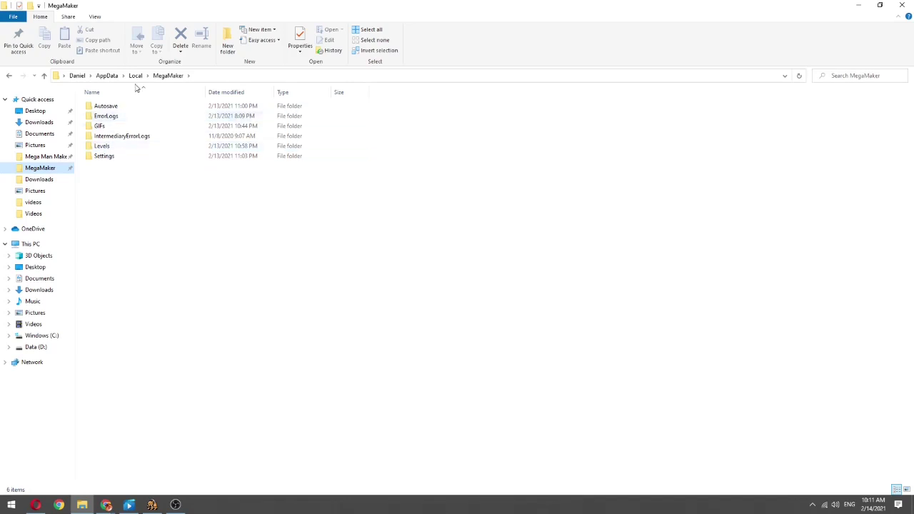
pyautogui.click(45, 156)
pyautogui.click(140, 75)
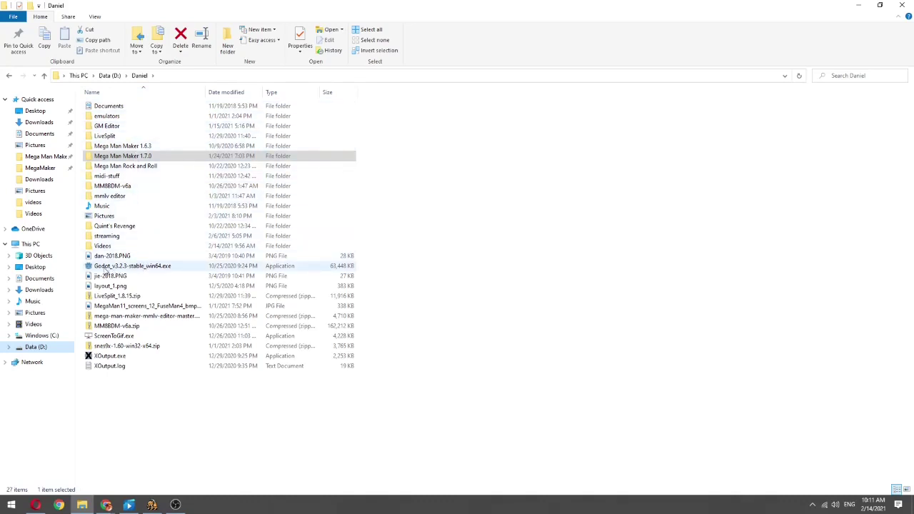
pyautogui.click(106, 267)
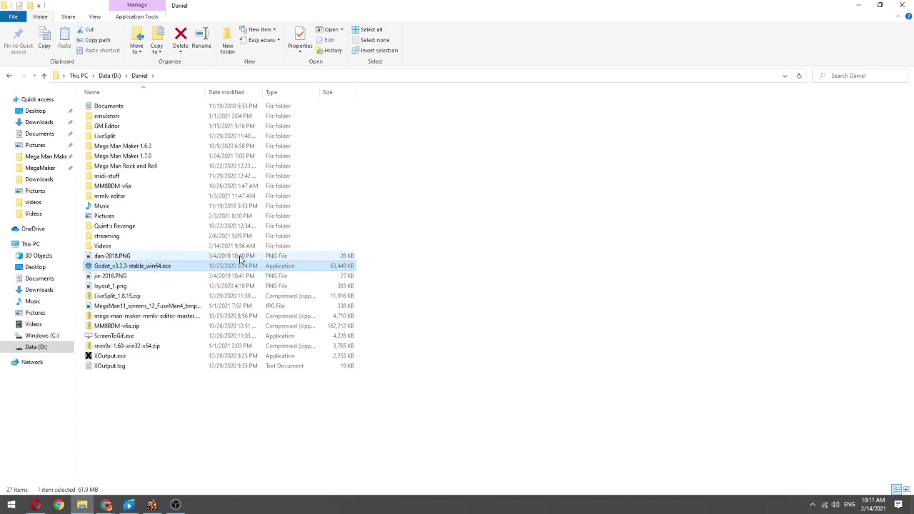
# Look through the mmlv editor folder and its Project subfolder, including the Magnetic_Factory-_Kaizo_Race.mmlv level file
pyautogui.doubleClick(114, 195)
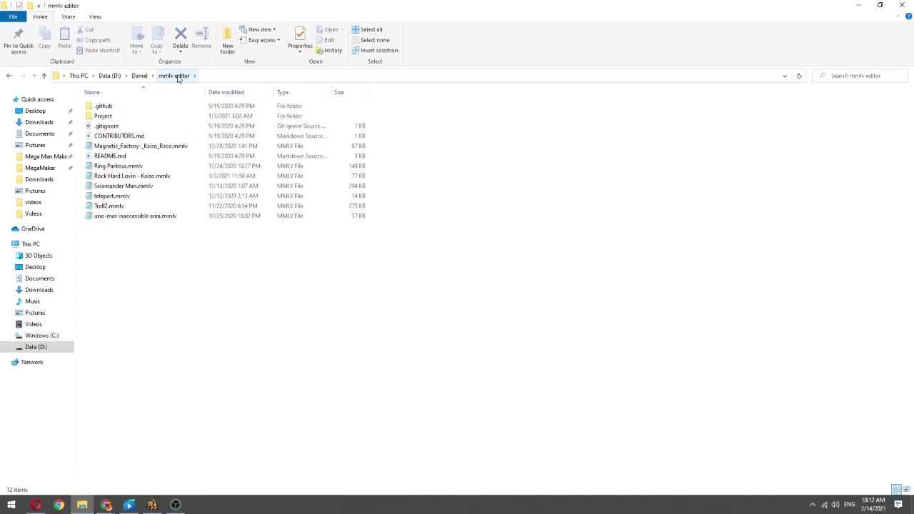
pyautogui.doubleClick(103, 116)
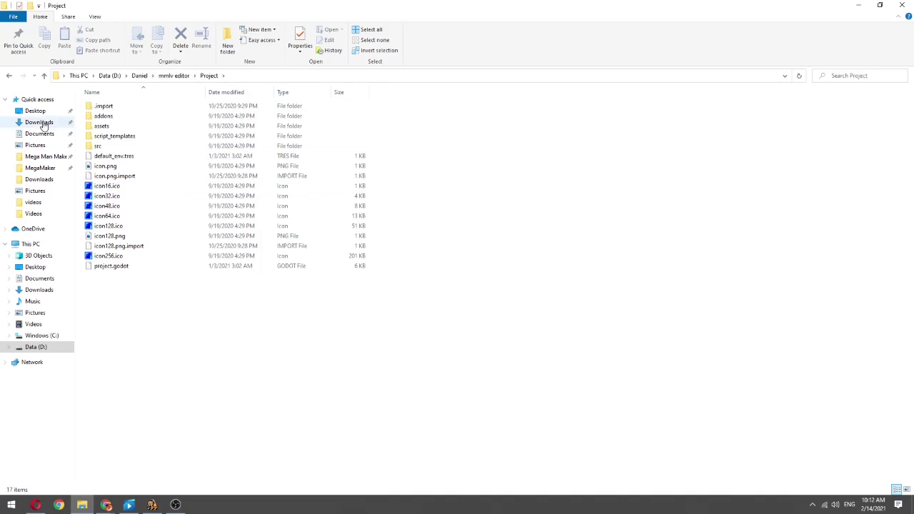
pyautogui.click(8, 75)
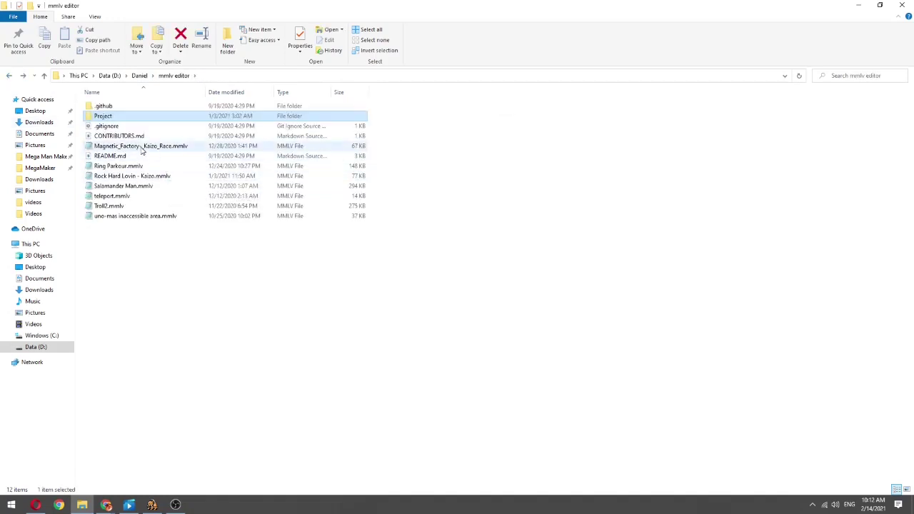
pyautogui.click(142, 147)
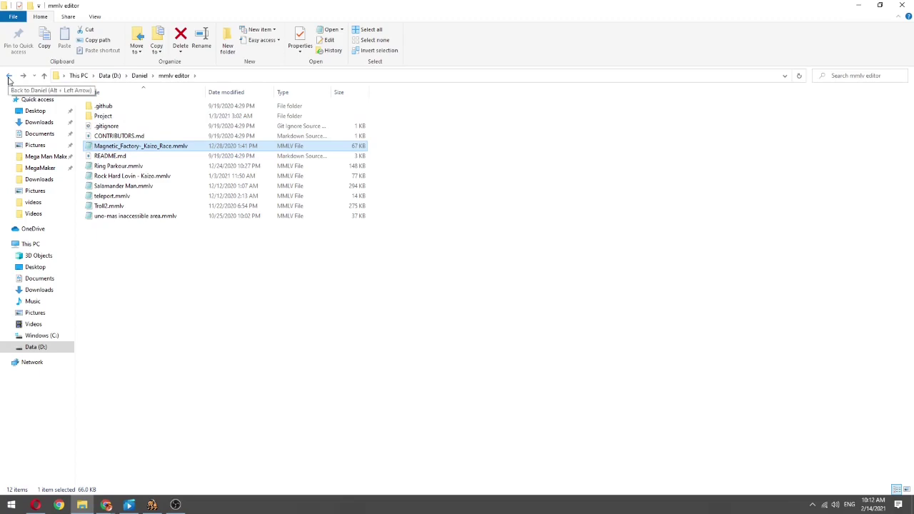
# Return to the parent folder of mmlv editor and launch Godot_v3.2.3-stable_win64.exe
pyautogui.click(9, 76)
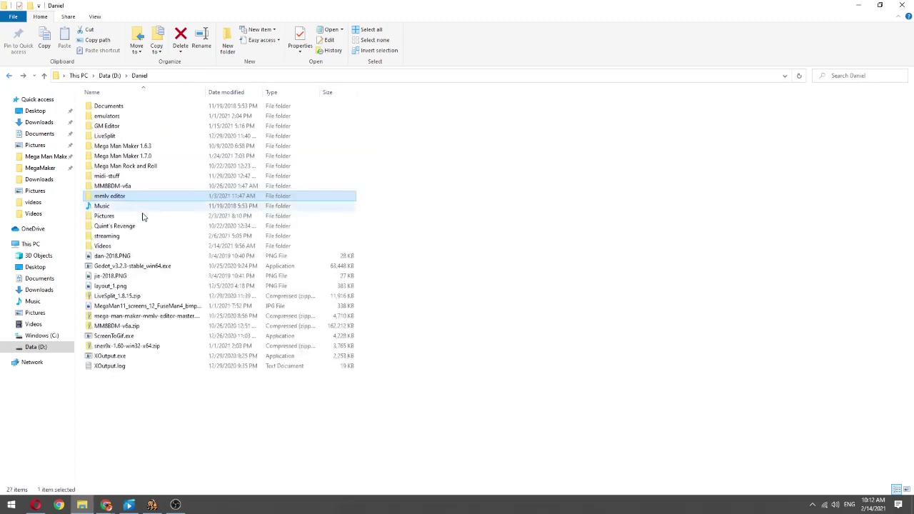
pyautogui.click(120, 267)
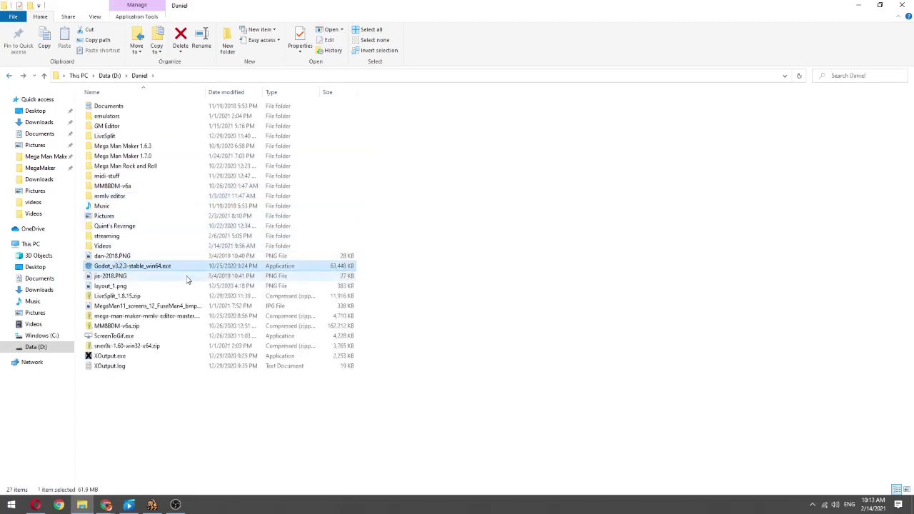
pyautogui.press('Return')
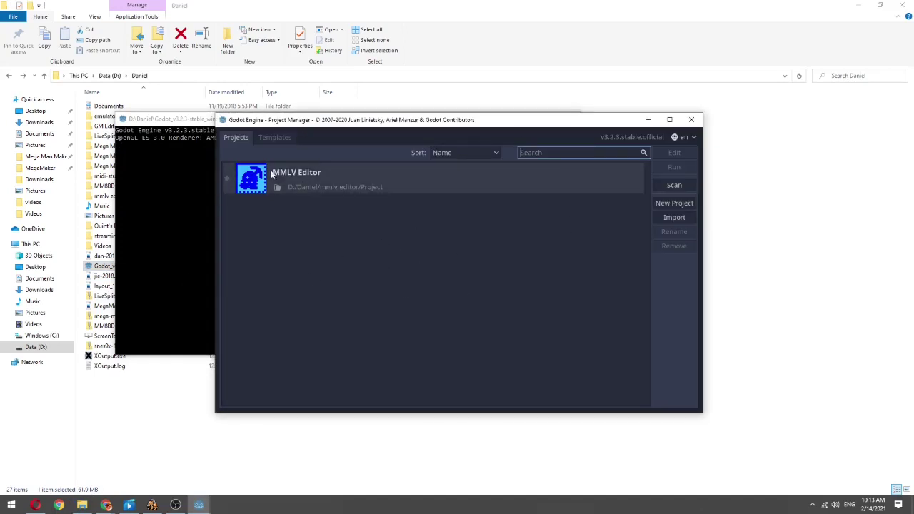
pyautogui.click(684, 217)
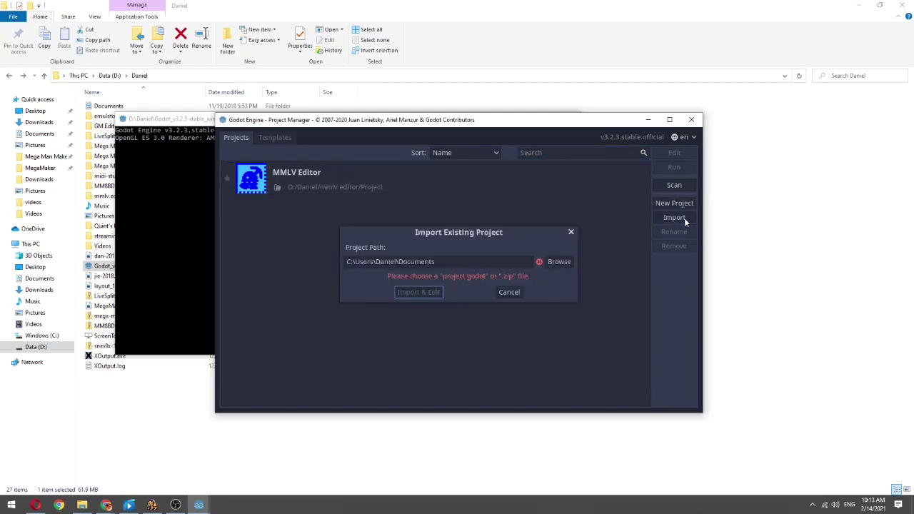
pyautogui.click(559, 262)
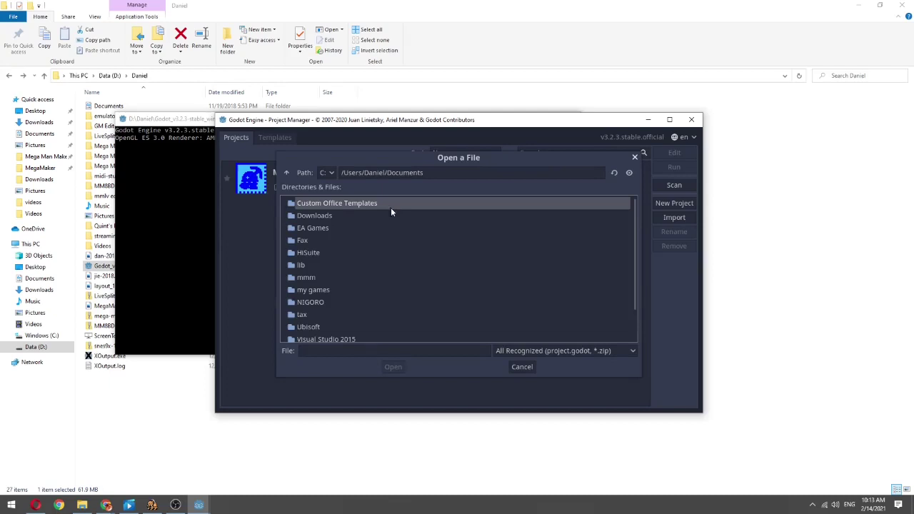
pyautogui.click(333, 174)
pyautogui.click(329, 195)
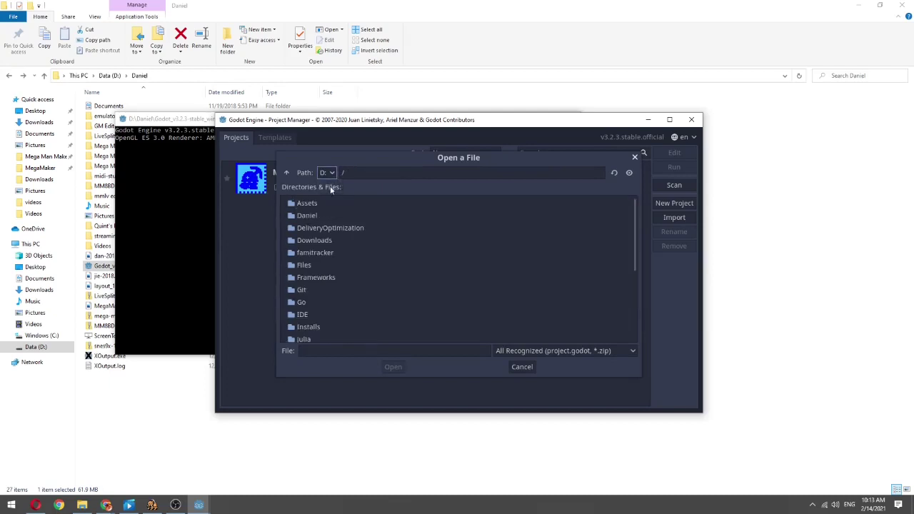
pyautogui.doubleClick(312, 215)
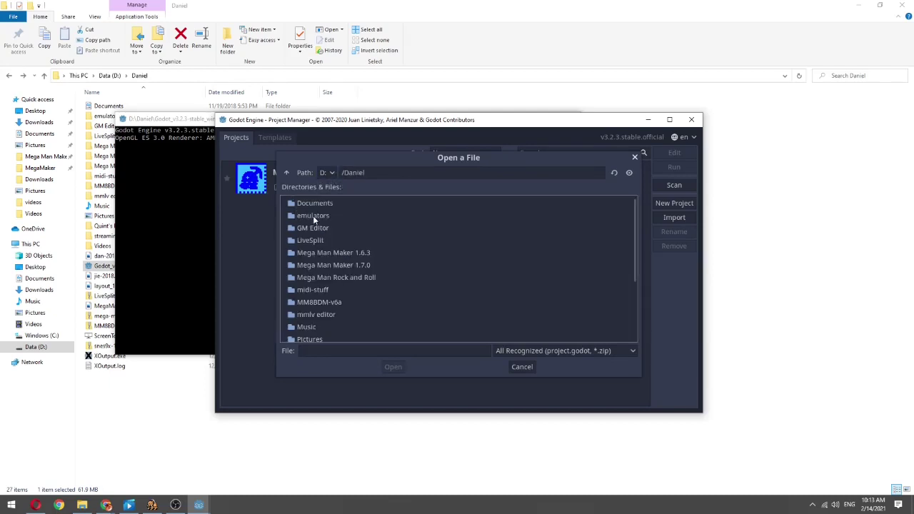
pyautogui.doubleClick(317, 315)
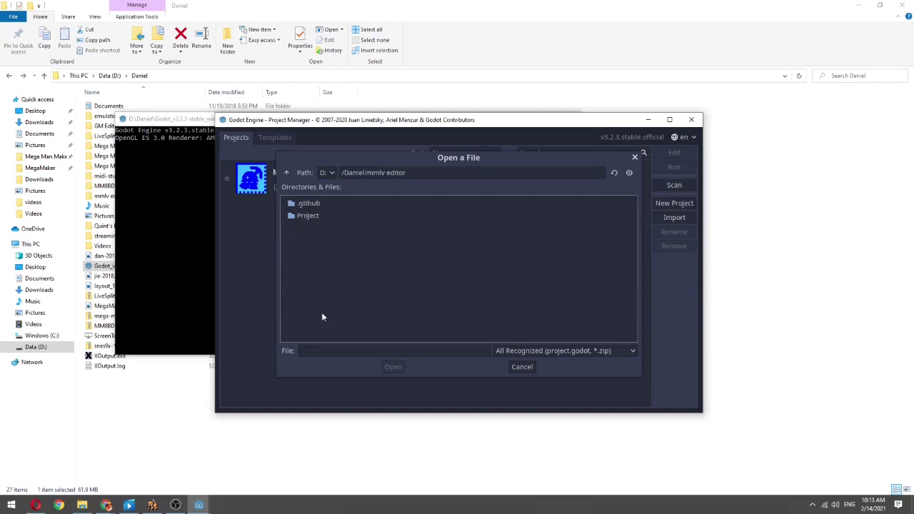
pyautogui.doubleClick(308, 215)
pyautogui.click(326, 266)
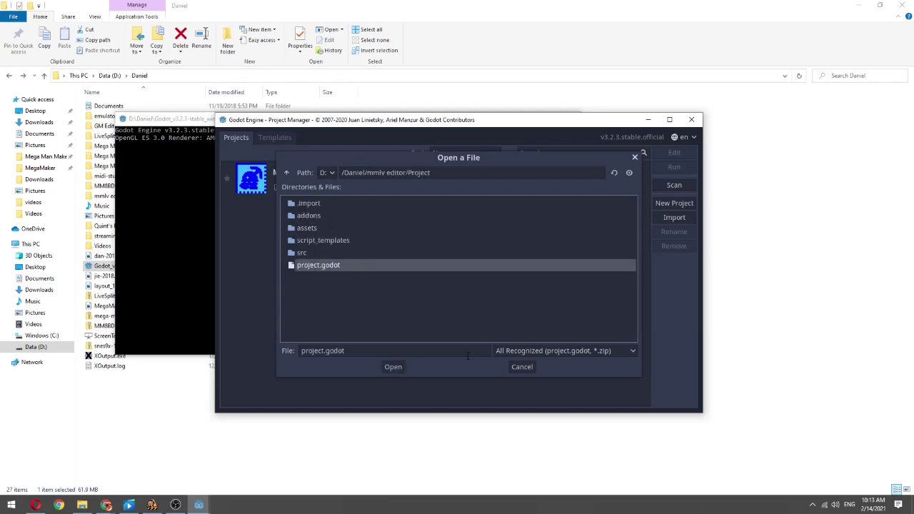
pyautogui.click(526, 367)
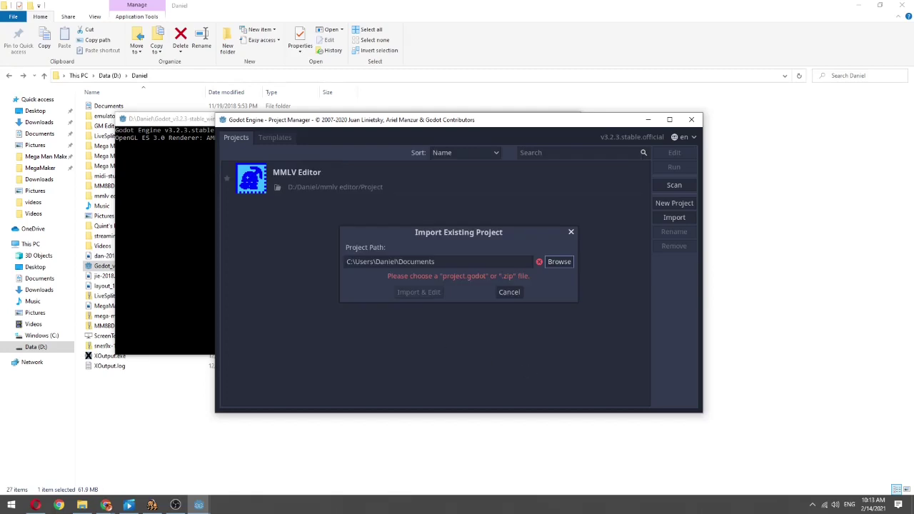
pyautogui.click(508, 292)
# Open the MMLV Editor project in the Godot editor and play the project
pyautogui.click(302, 174)
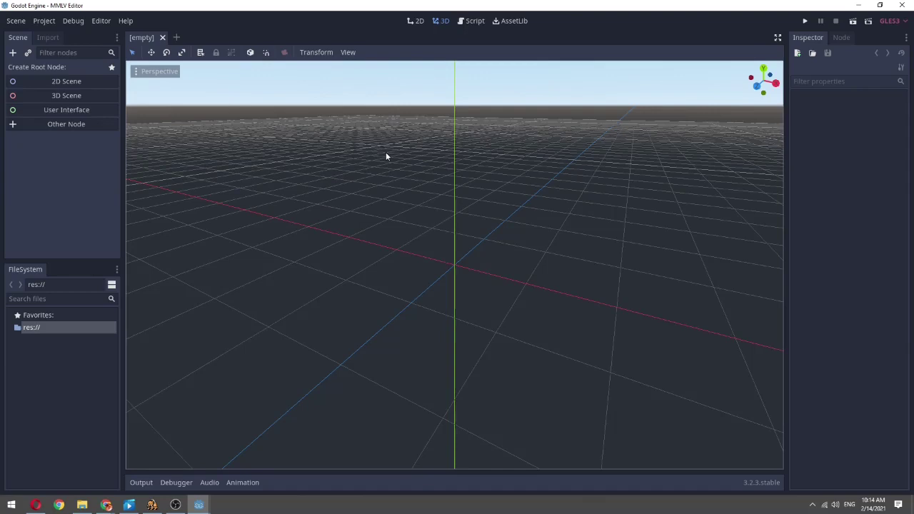
pyautogui.click(805, 21)
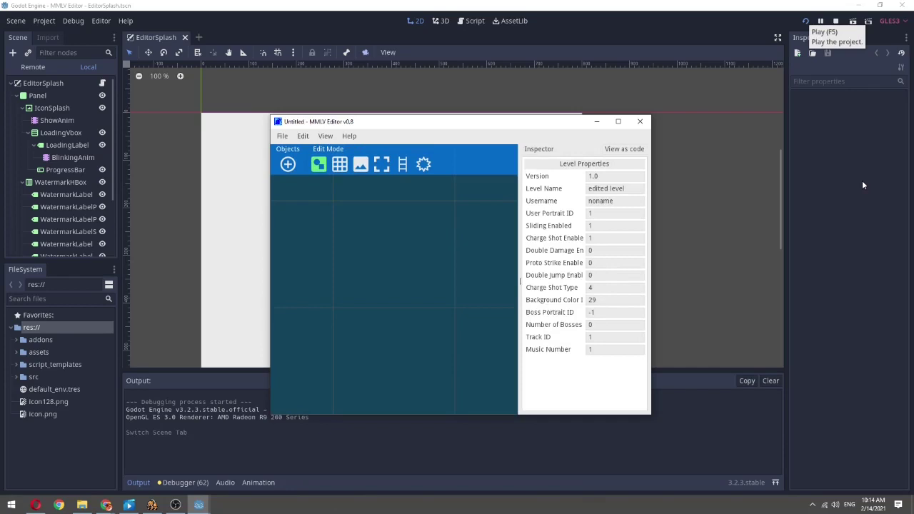
# Close the running MMLV Editor window and quit the Godot editor
pyautogui.click(640, 122)
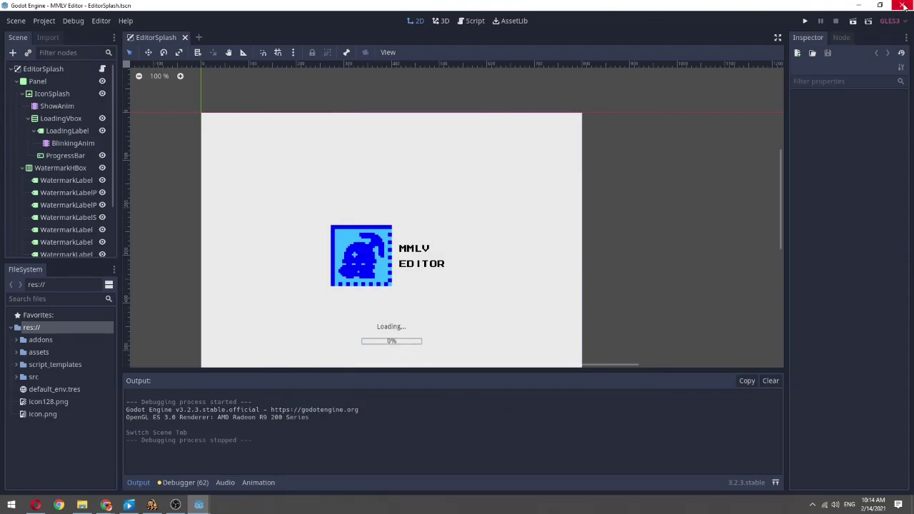
pyautogui.click(904, 6)
pyautogui.click(444, 262)
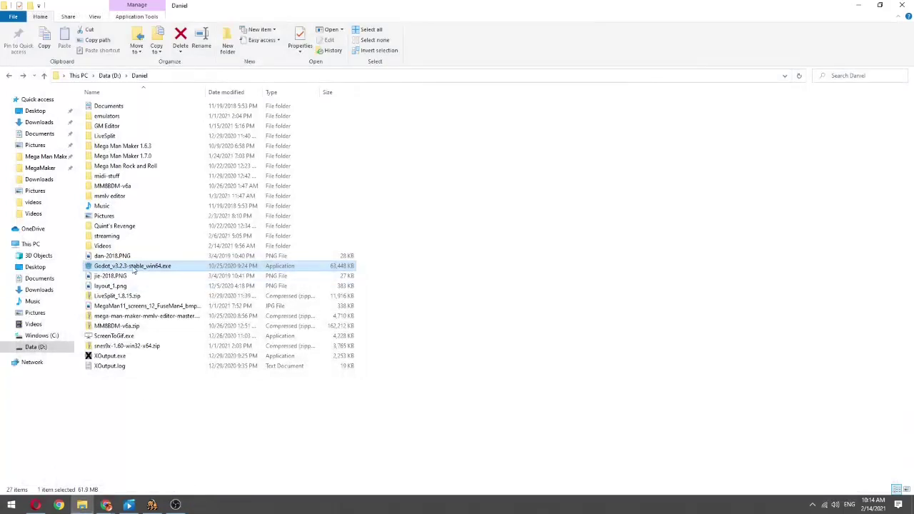
# Launch Godot_v3.2.3-stable_win64.exe again and run the MMLV Editor project directly from the Project Manager
pyautogui.click(133, 266)
pyautogui.click(110, 356)
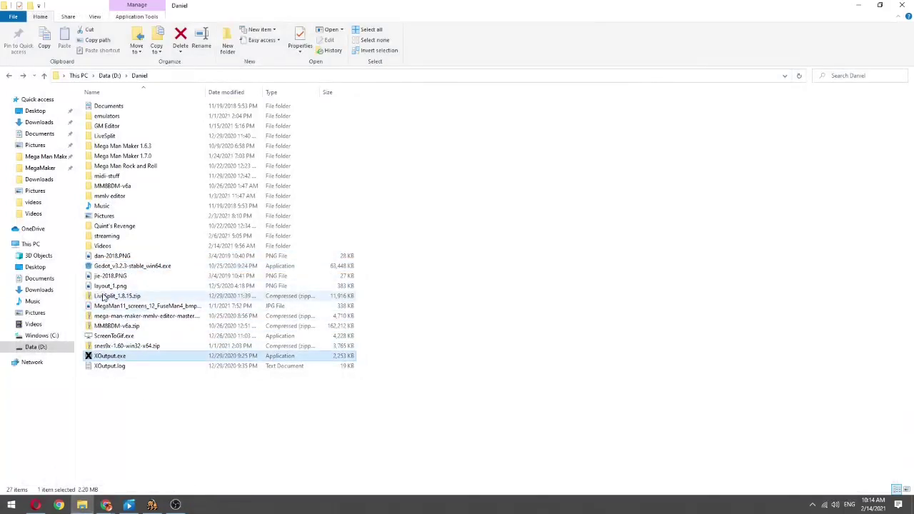
pyautogui.doubleClick(100, 266)
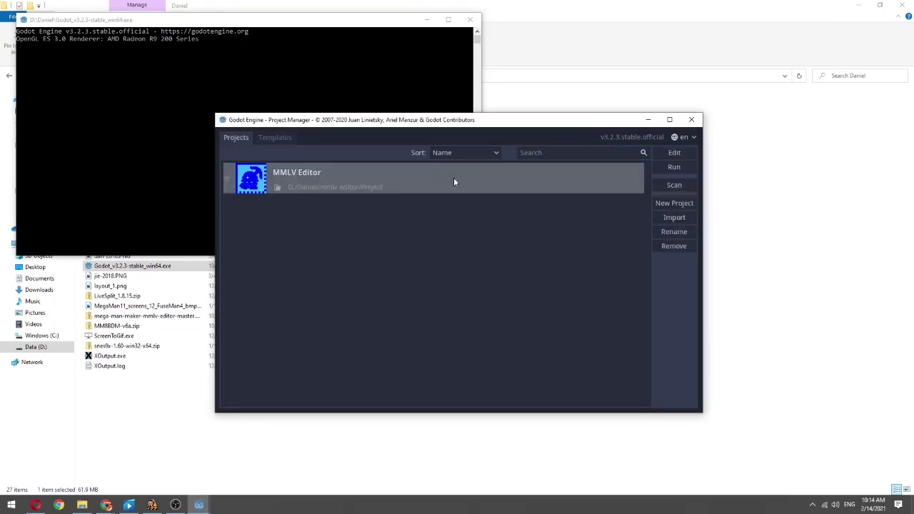
pyautogui.click(681, 169)
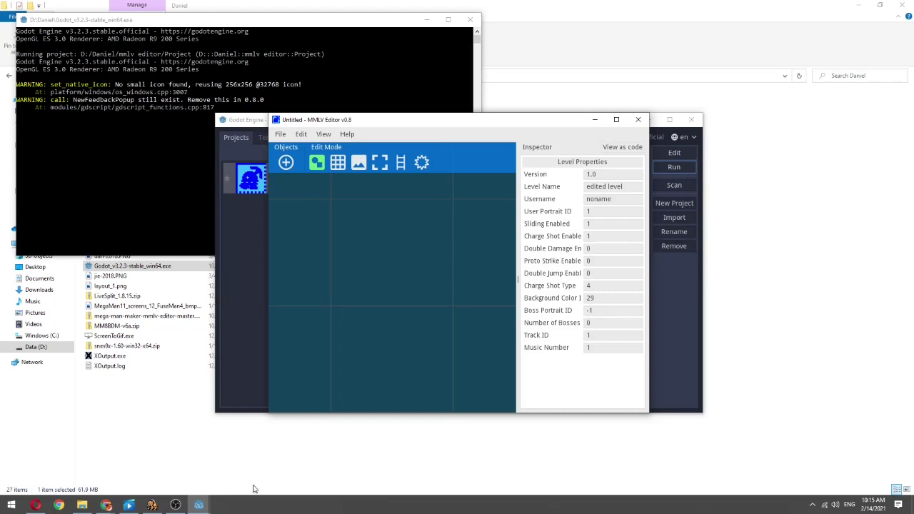
# Switch to Mega Man Maker
pyautogui.moveTo(159, 507)
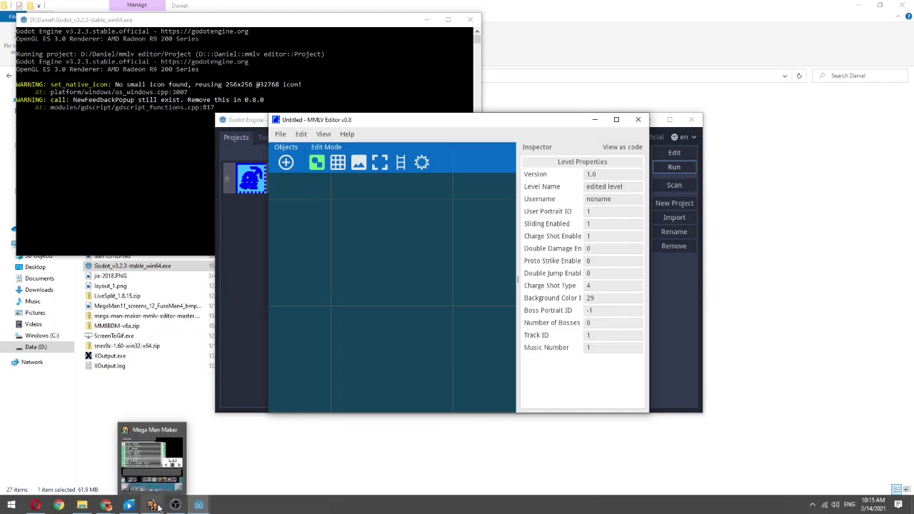